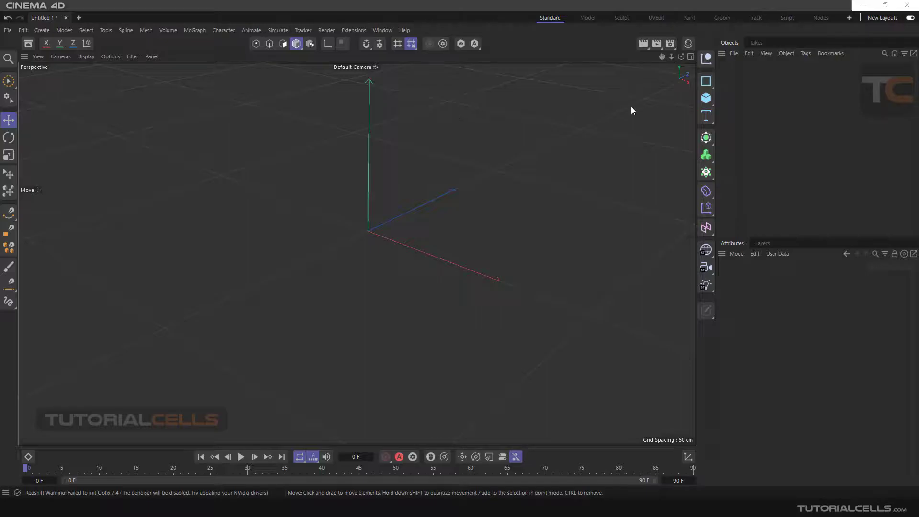
Add a Helix spline primitive to the empty scene and enlarge the area showing its attributes.
click(704, 82)
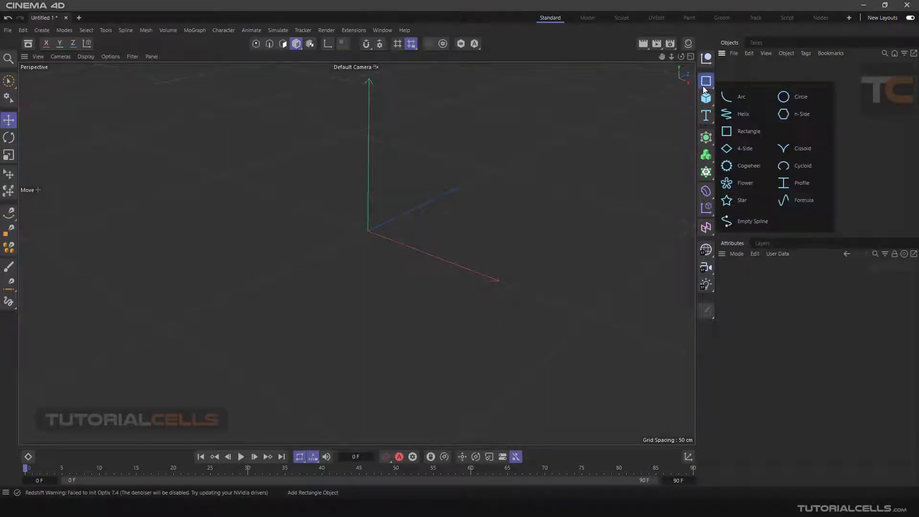
click(740, 115)
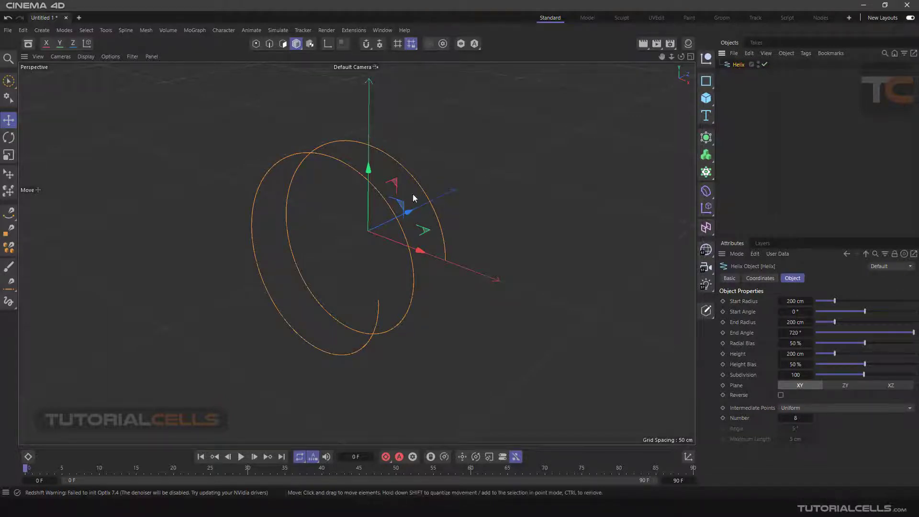
alt+drag(413, 194, 370, 224)
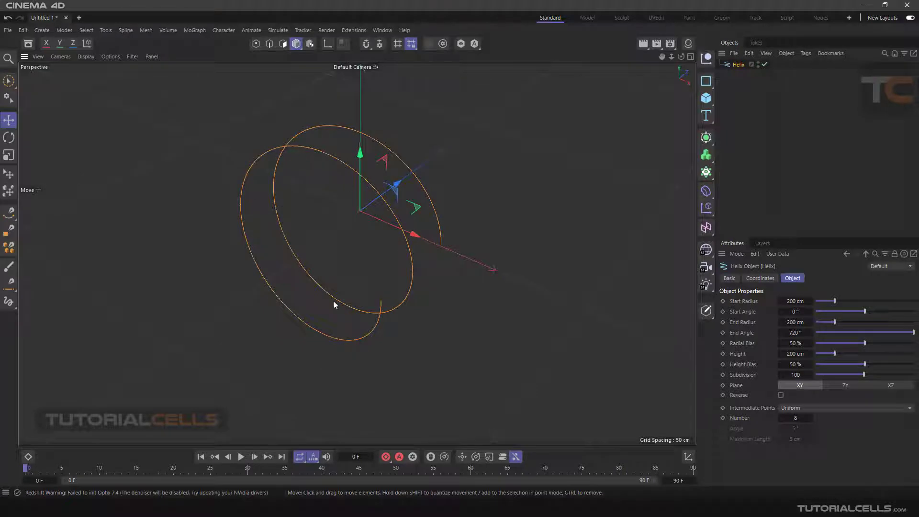
alt+drag(417, 206, 432, 230)
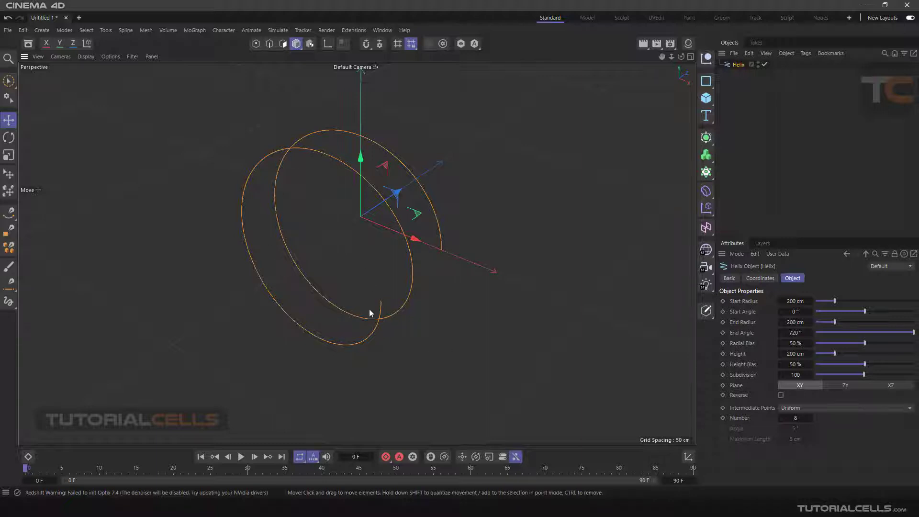
scroll(404, 285, down, 2)
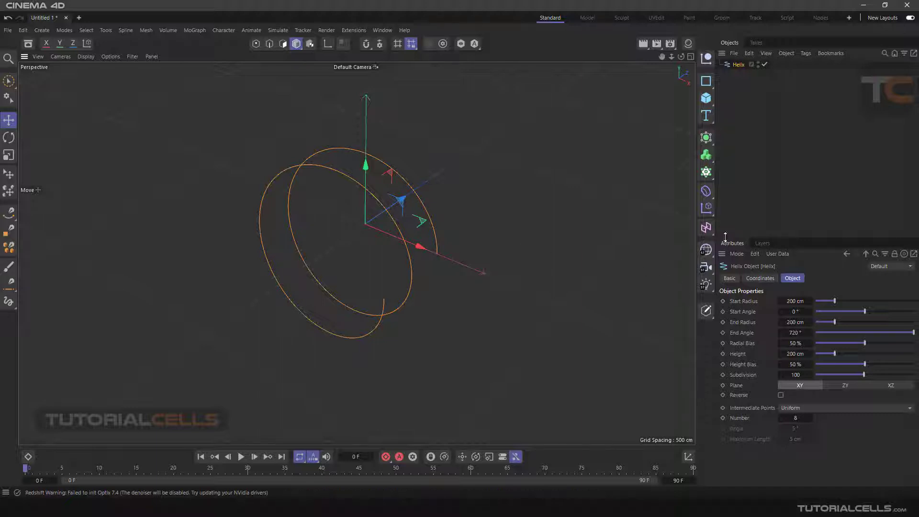
drag(727, 233, 727, 172)
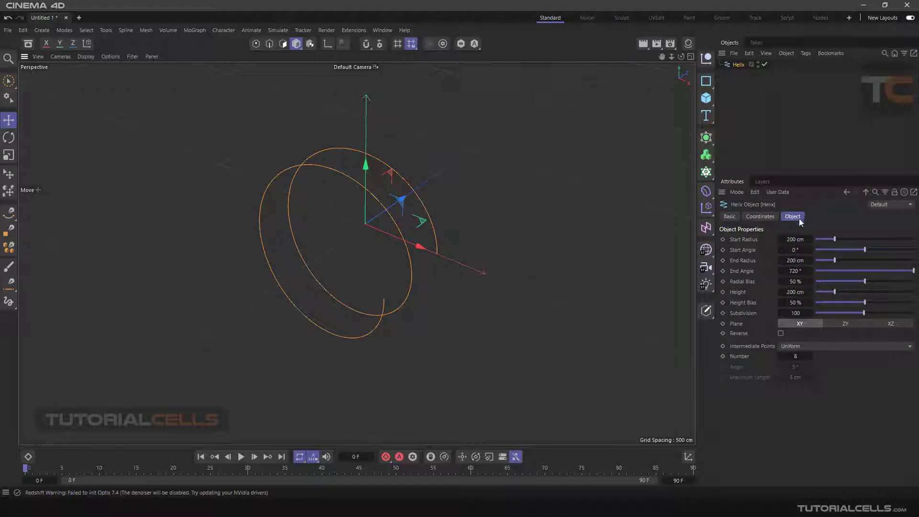
Try out larger end angles on the helix, such as 1748°, to add more turns.
click(740, 272)
click(742, 273)
drag(794, 271, 910, 271)
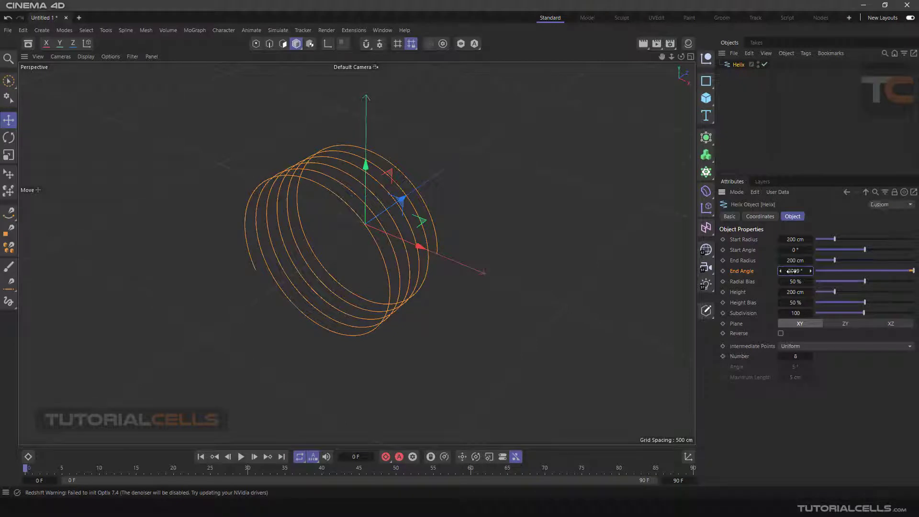
key(ctrl+z)
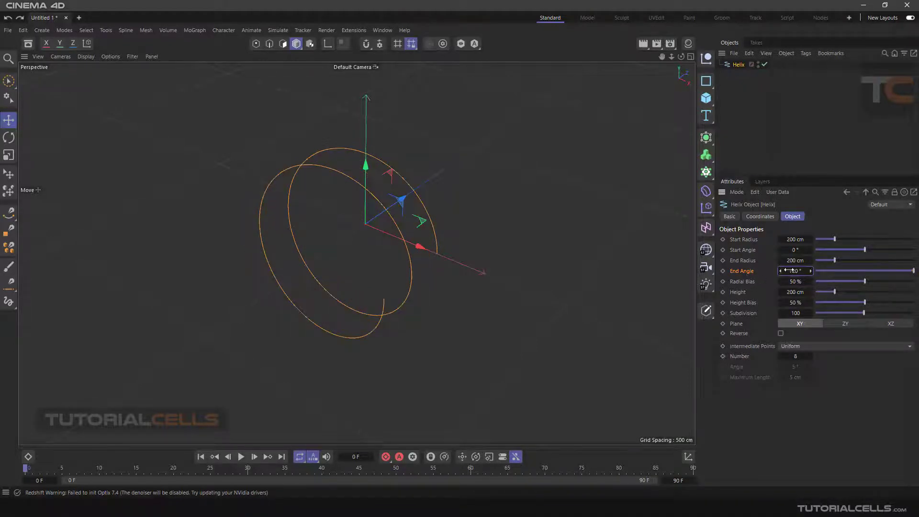
drag(795, 271, 853, 271)
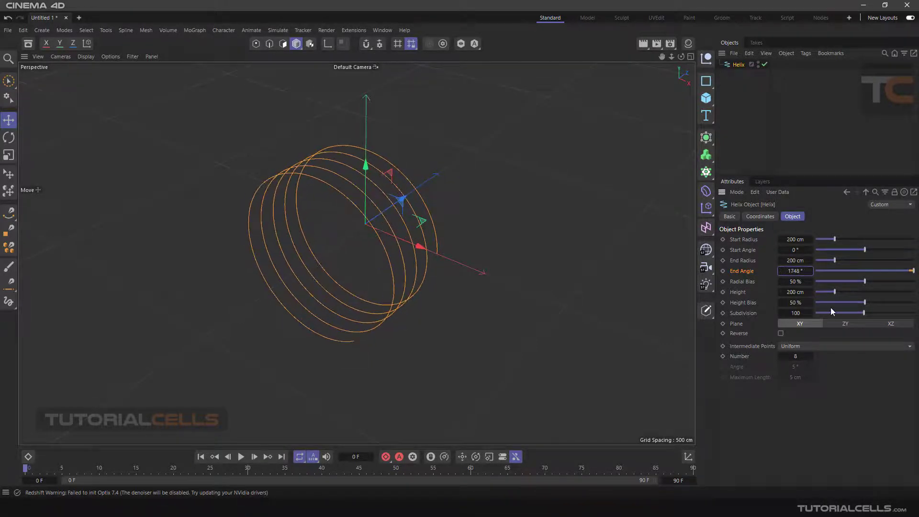
Show all four views and set the helix's end angle to 360*9 degrees.
middle_click(410, 224)
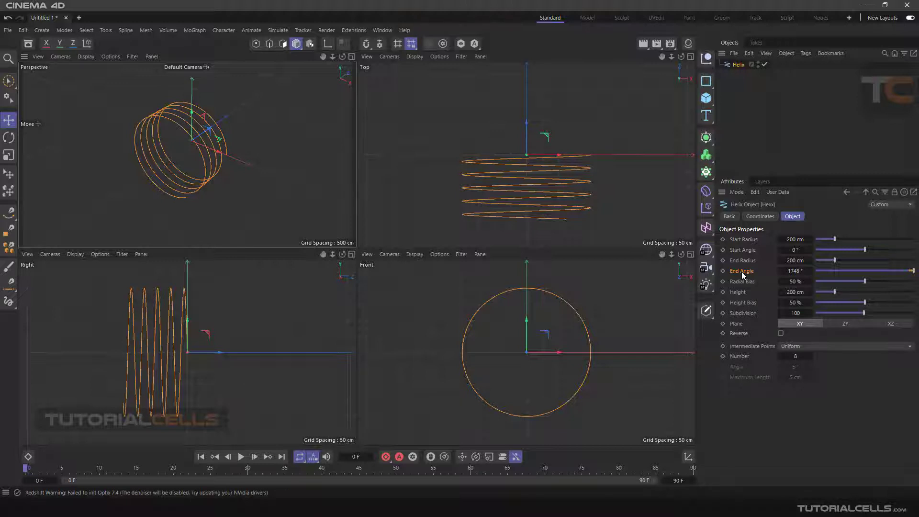
drag(743, 271, 902, 285)
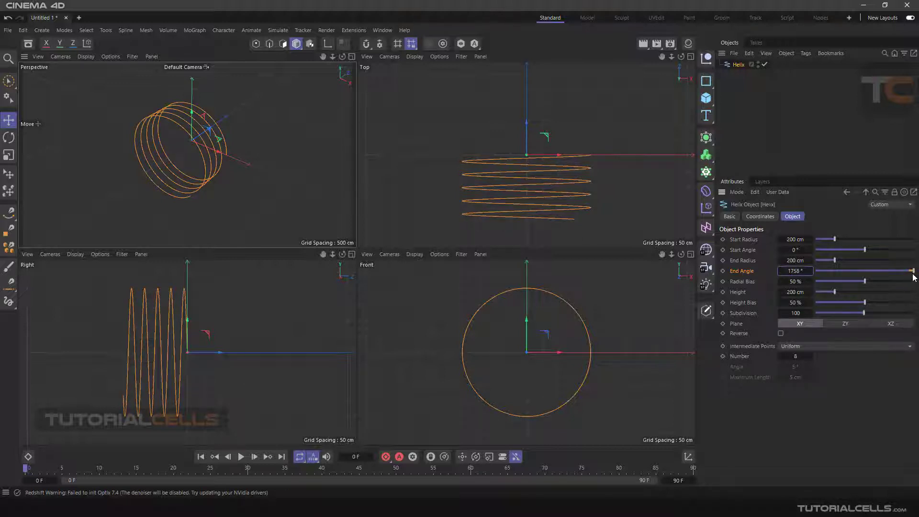
drag(795, 271, 813, 304)
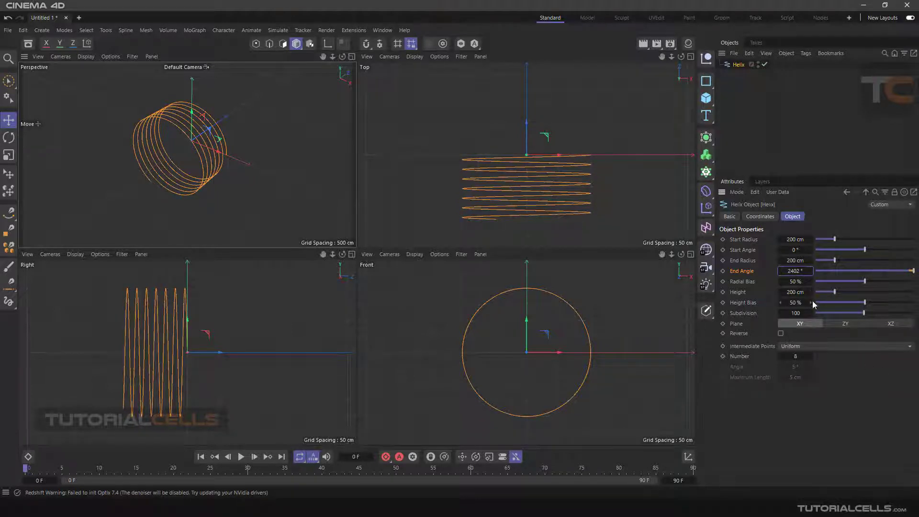
click(803, 271)
text(360*9)
key(Return)
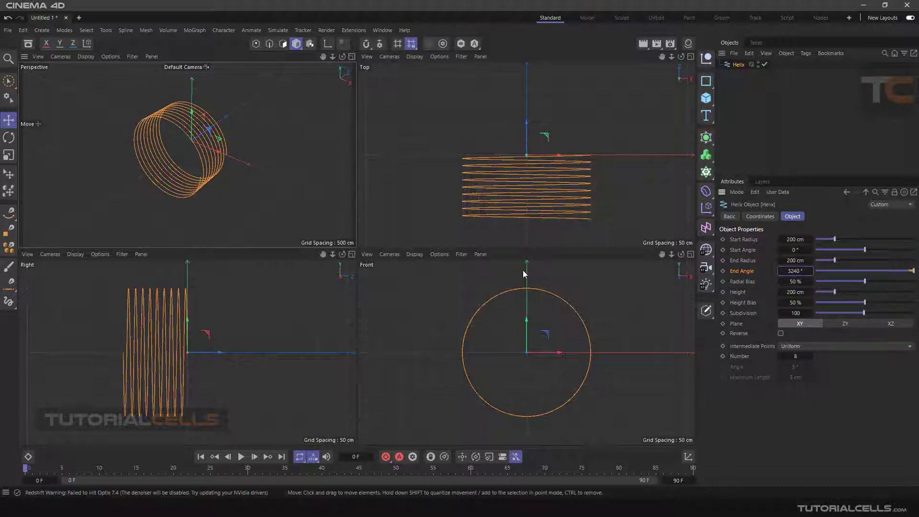
Try other start angle and start radius values on the helix, and reduce its end radius to 99 cm.
click(737, 250)
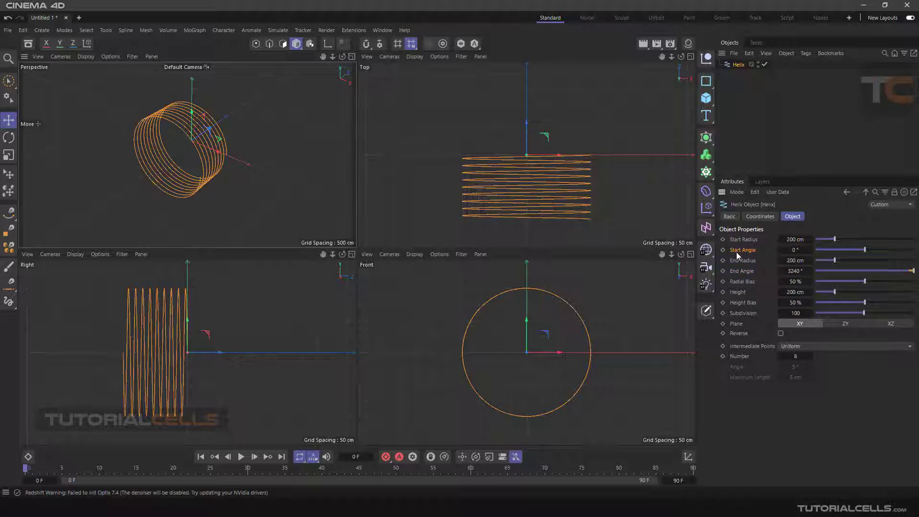
mouse_move(870, 249)
mouse_down()
mouse_move(857, 250)
mouse_move(865, 249)
mouse_up()
drag(834, 241, 844, 243)
mouse_move(834, 264)
mouse_down()
mouse_move(846, 262)
mouse_move(826, 262)
mouse_up()
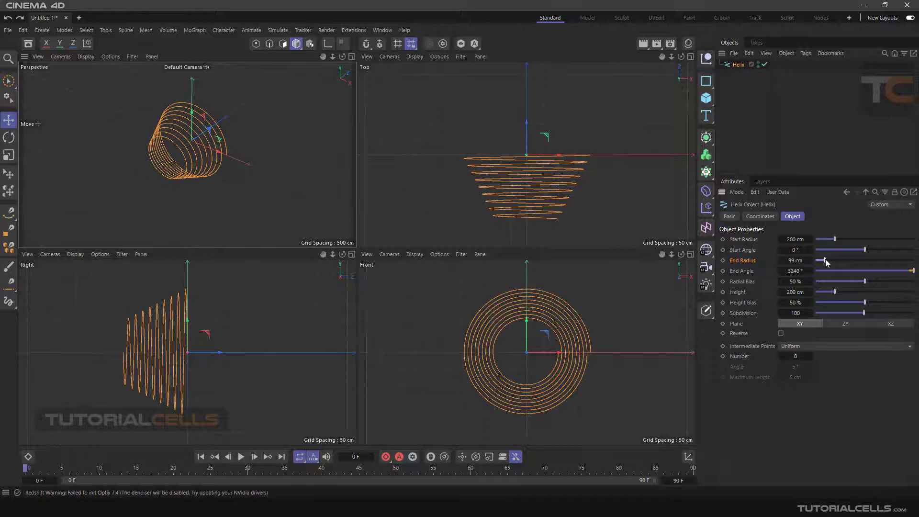
Increase the helix's height to 321 cm.
click(743, 272)
mouse_move(835, 292)
mouse_down()
mouse_move(851, 290)
mouse_move(828, 289)
mouse_move(847, 280)
mouse_move(826, 276)
mouse_move(846, 275)
mouse_move(828, 275)
mouse_move(846, 280)
mouse_move(848, 292)
mouse_up()
key(ctrl+z)
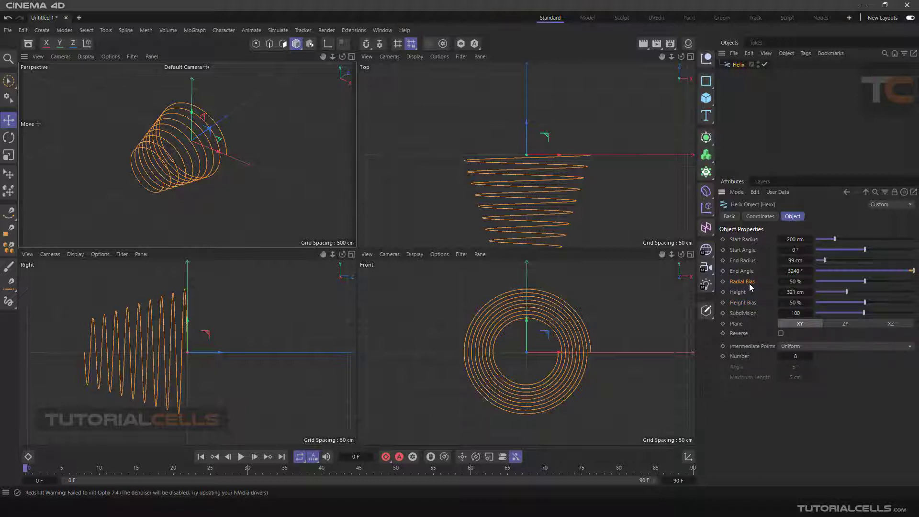
Set the helix's radial bias to 67% and its height bias to 36%.
drag(865, 281, 898, 284)
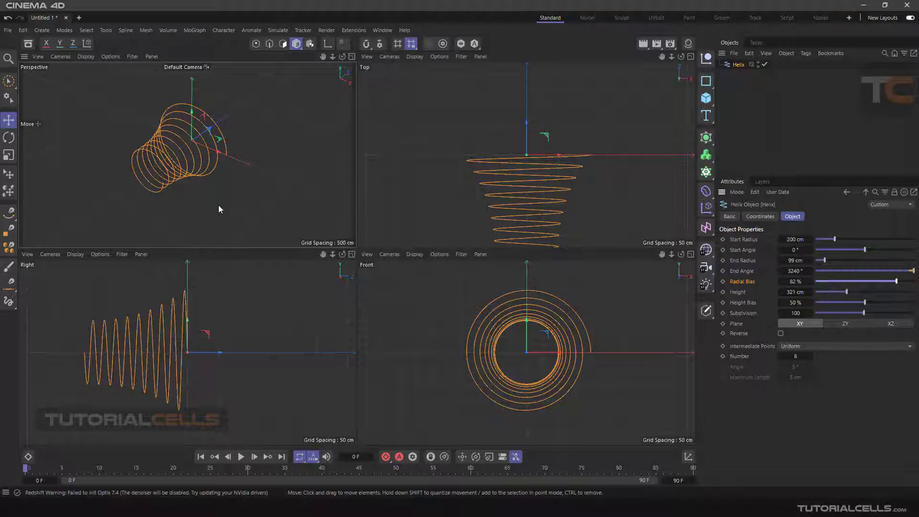
drag(896, 281, 911, 281)
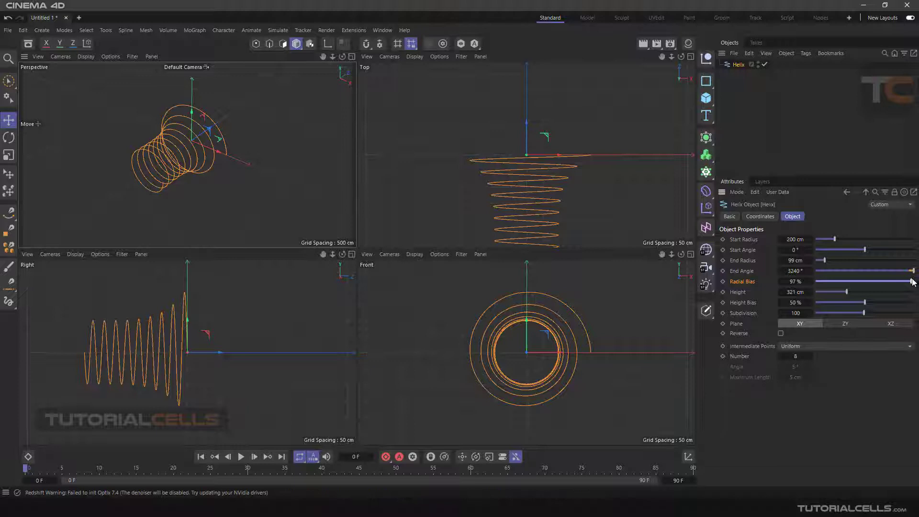
drag(912, 282, 883, 281)
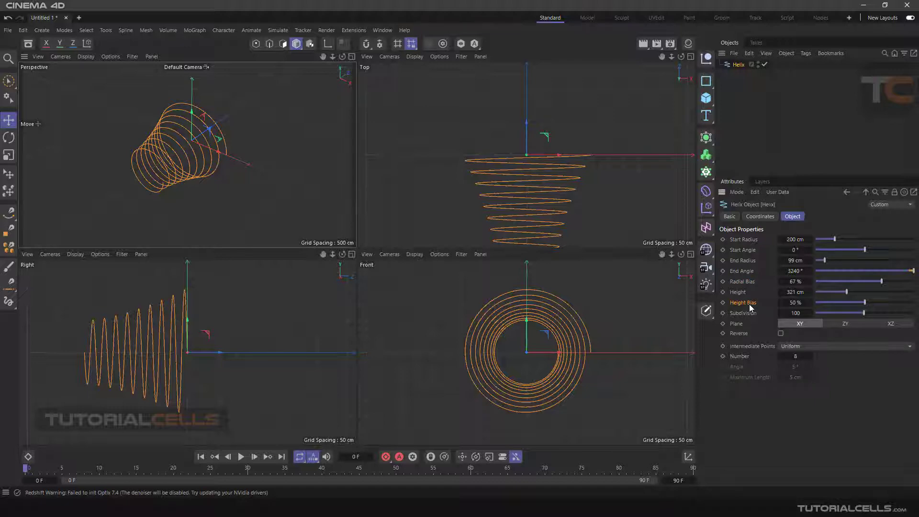
mouse_move(865, 302)
mouse_down()
mouse_move(893, 302)
mouse_move(853, 302)
mouse_up()
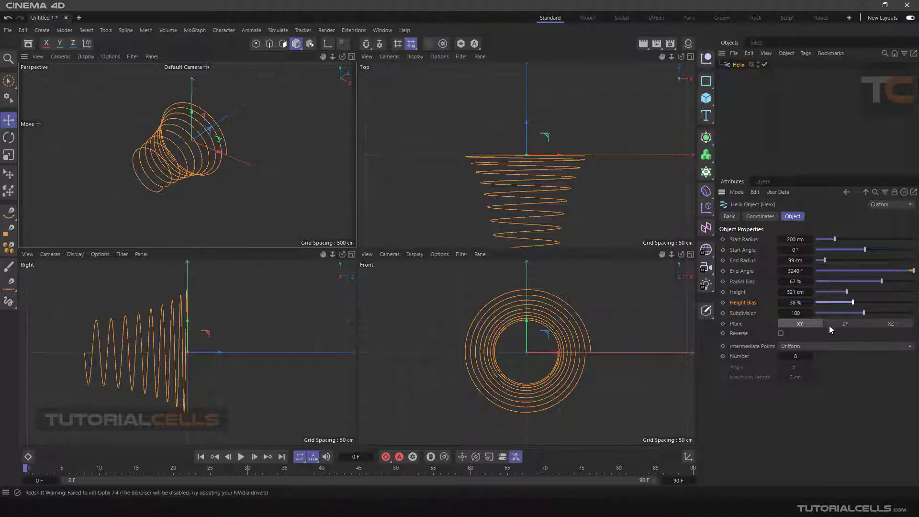
mouse_move(853, 302)
mouse_down()
mouse_move(877, 302)
mouse_move(839, 303)
mouse_move(895, 303)
mouse_move(805, 306)
mouse_move(853, 308)
mouse_up()
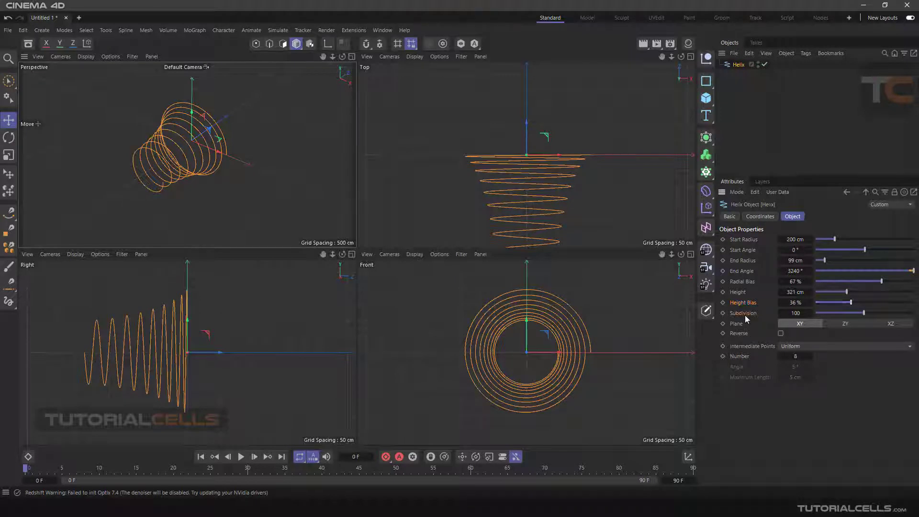
Duplicate the helix along the negative X axis in the maximized perspective view, placing the copy beside the original.
scroll(192, 154, down, 3)
scroll(191, 150, up, 3)
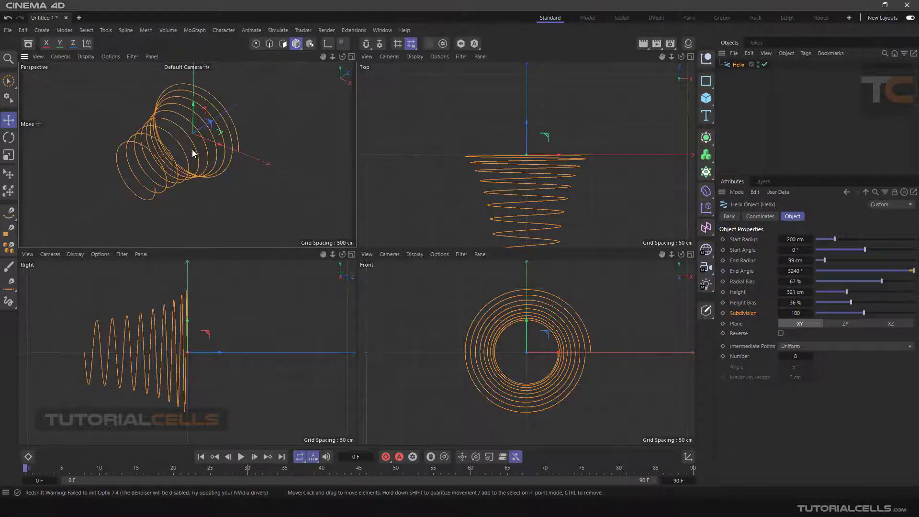
middle_click(192, 153)
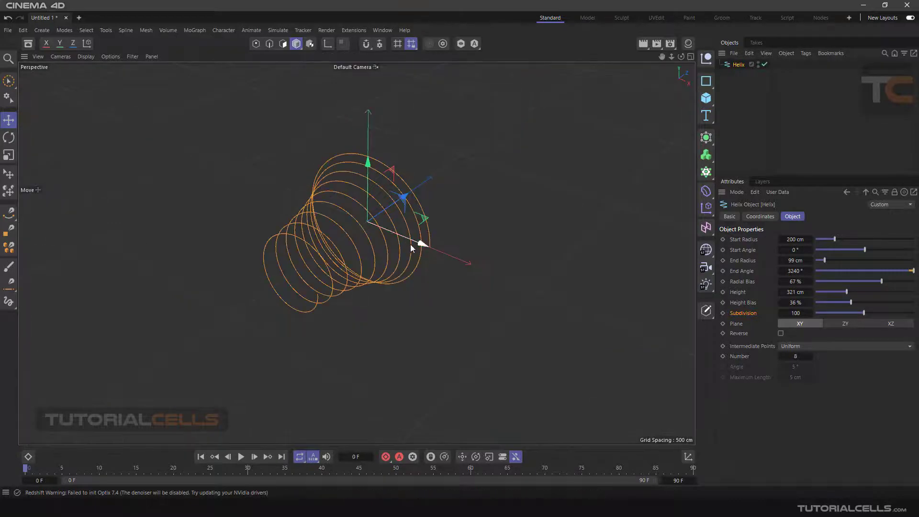
ctrl+drag(422, 246, 292, 191)
Set the subdivision of the copied helix, Helix.1, to 300.
click(743, 74)
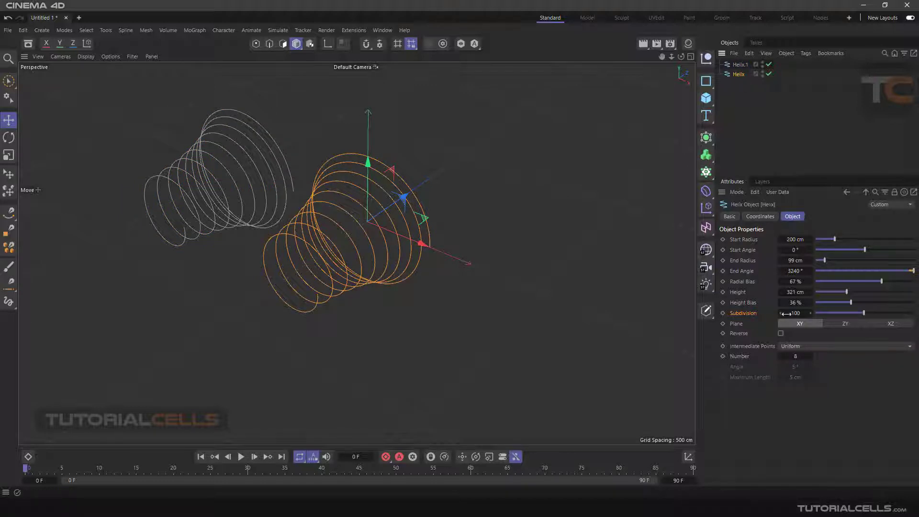
click(739, 64)
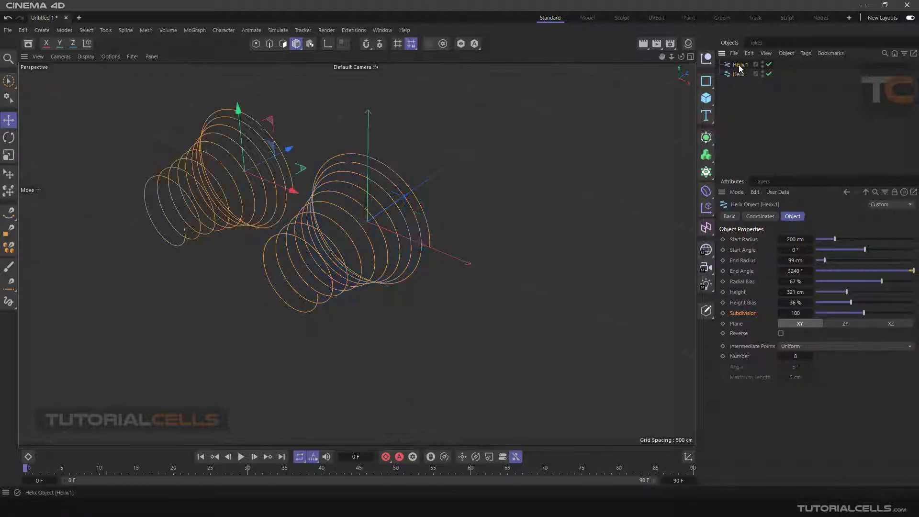
drag(795, 313, 796, 313)
double_click(796, 313)
text(300)
Convert both helices to editable splines and show their points in the maximized Top view.
ctrl+click(739, 73)
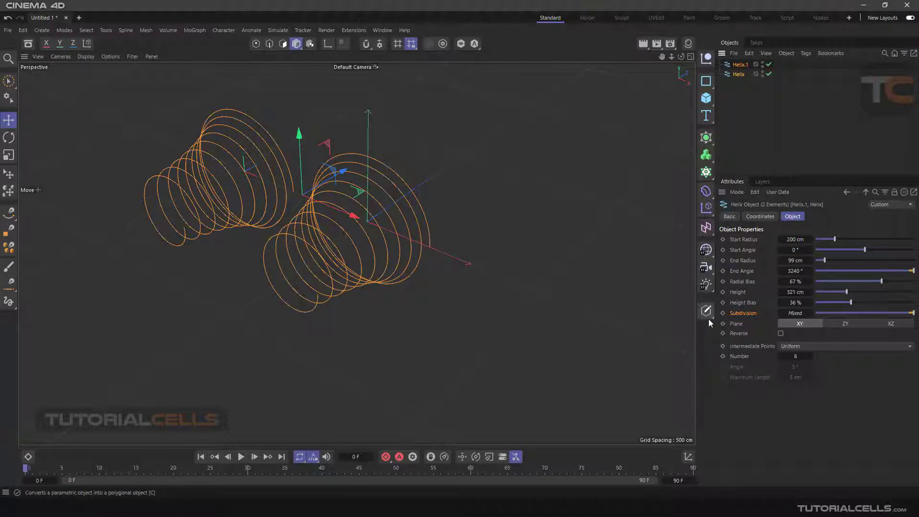
click(707, 310)
middle_click(438, 233)
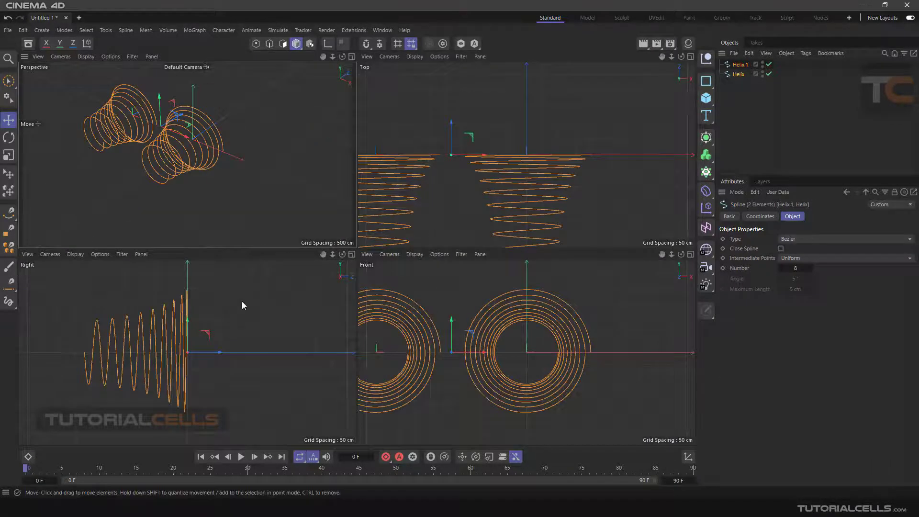
middle_click(427, 202)
scroll(302, 285, down, 5)
scroll(353, 251, up, 6)
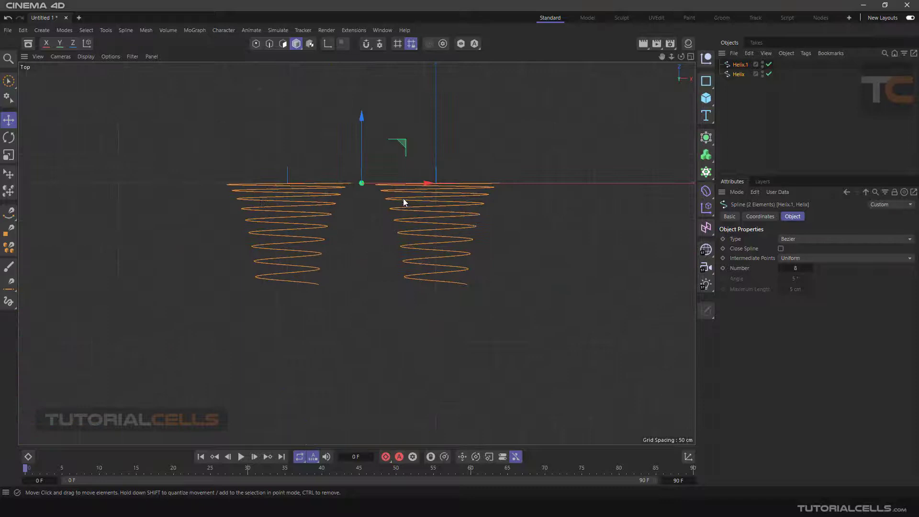
click(256, 44)
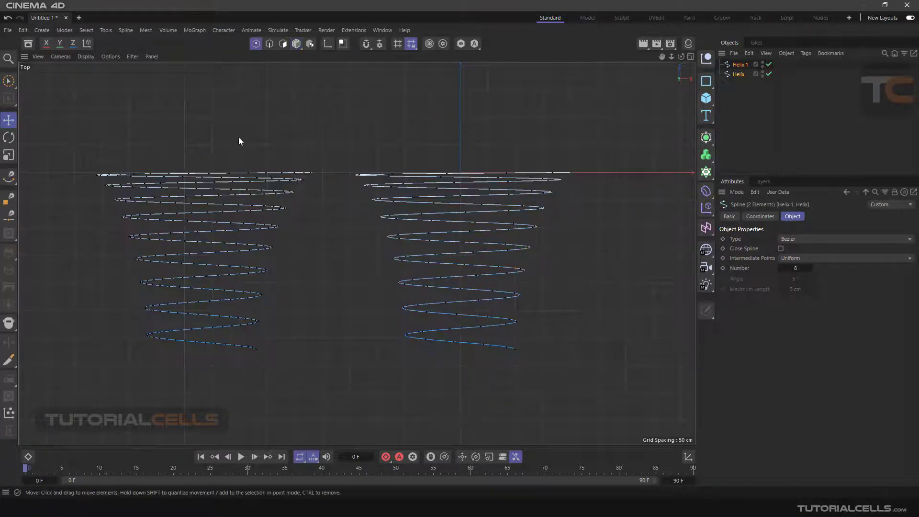